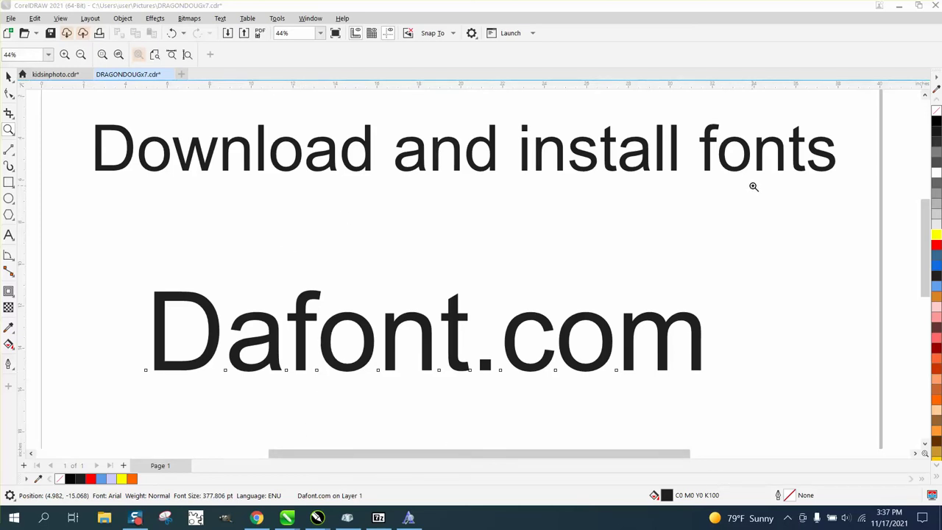
# - Drag the Dafont.com text up and slightly left, just beneath the 'Download and install fonts' heading
pyautogui.click(9, 78)
pyautogui.moveTo(453, 345); pyautogui.dragTo(445, 294)
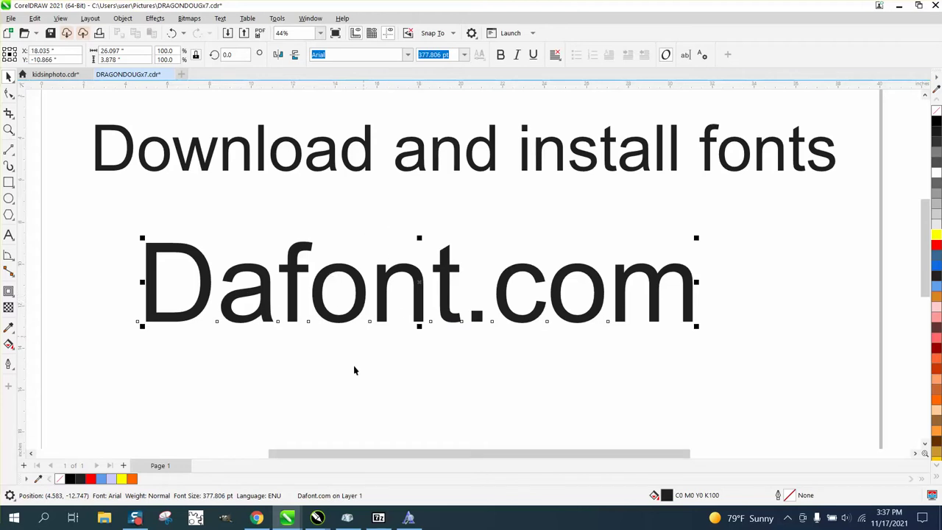
# - Bring up dafont's Dingbats > Animals fonts page in the browser and look through the listing
pyautogui.click(261, 515)
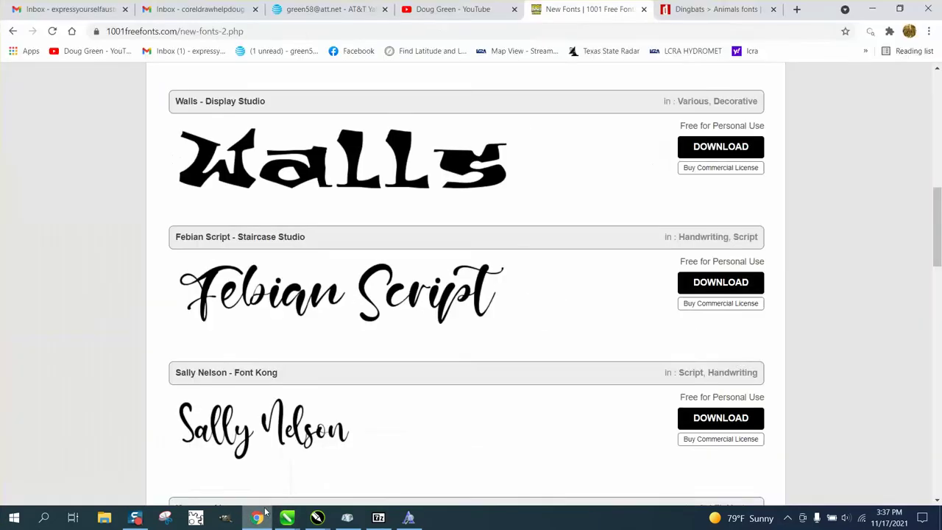
pyautogui.click(683, 12)
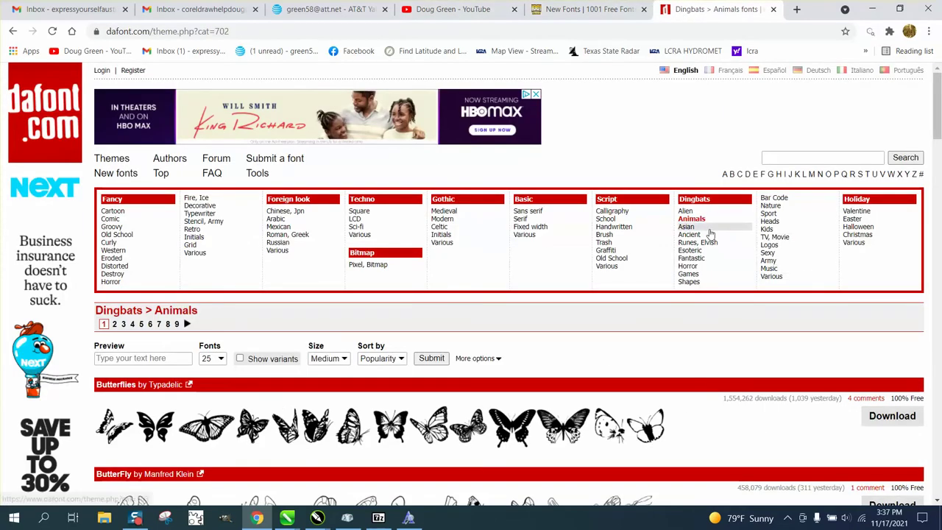
pyautogui.scroll(-3, 441, 409)
pyautogui.scroll(-7, 436, 409)
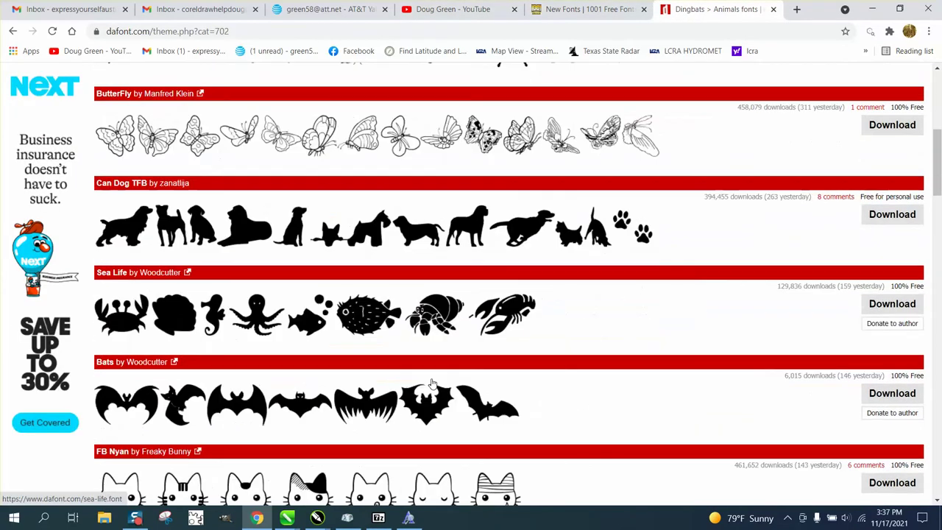
pyautogui.scroll(-6, 428, 377)
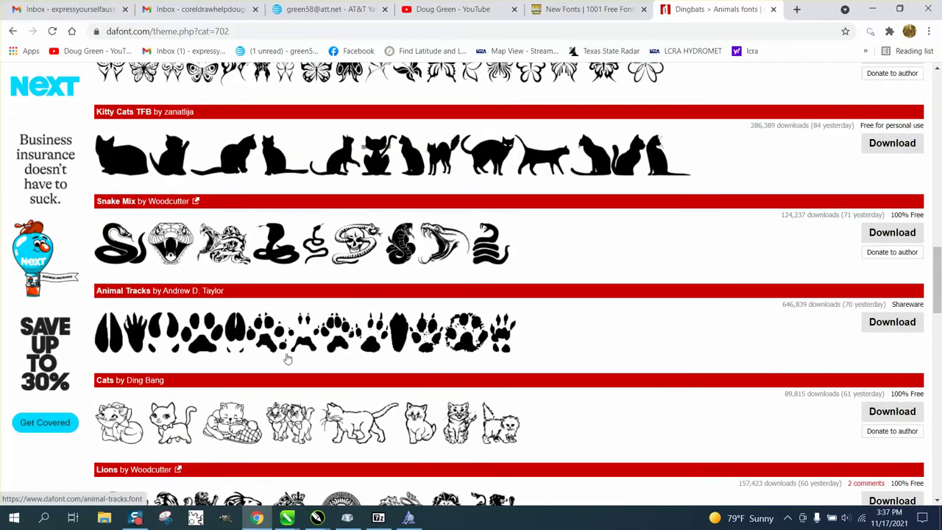
pyautogui.scroll(7, 316, 359)
pyautogui.scroll(10, 392, 354)
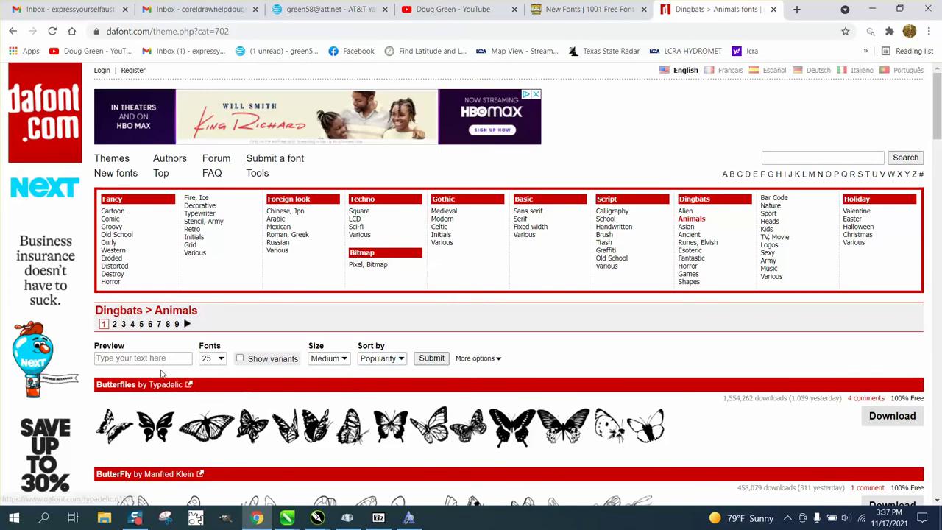
# - Preview the animal fonts with the sample text 'abc'
pyautogui.click(174, 359)
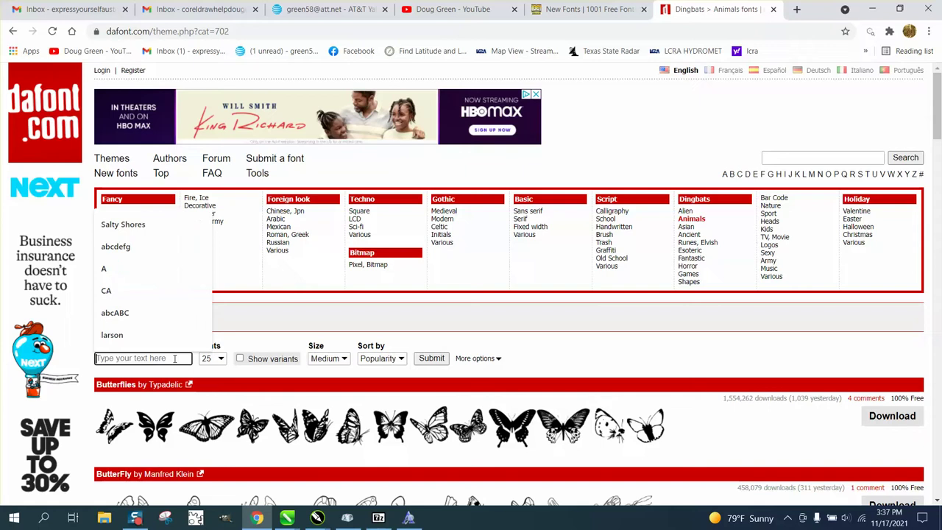
pyautogui.write('abc')
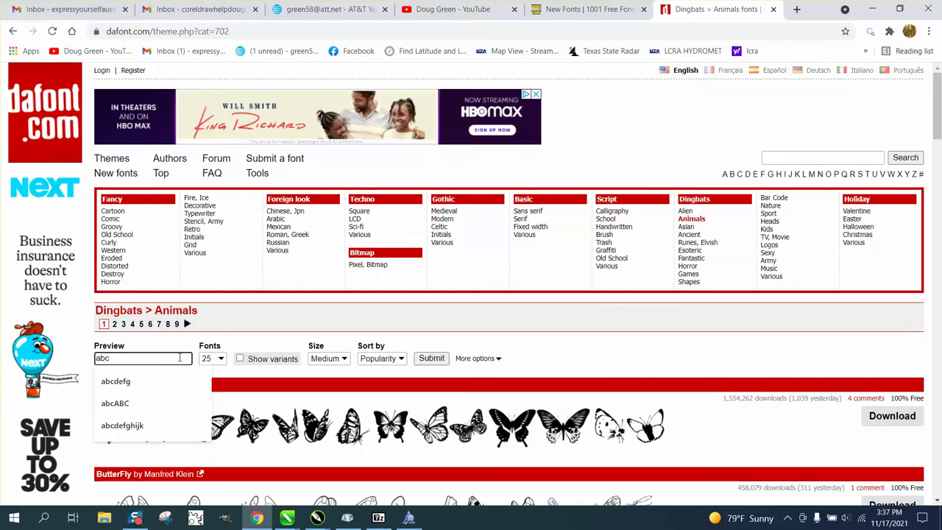
pyautogui.press('Return')
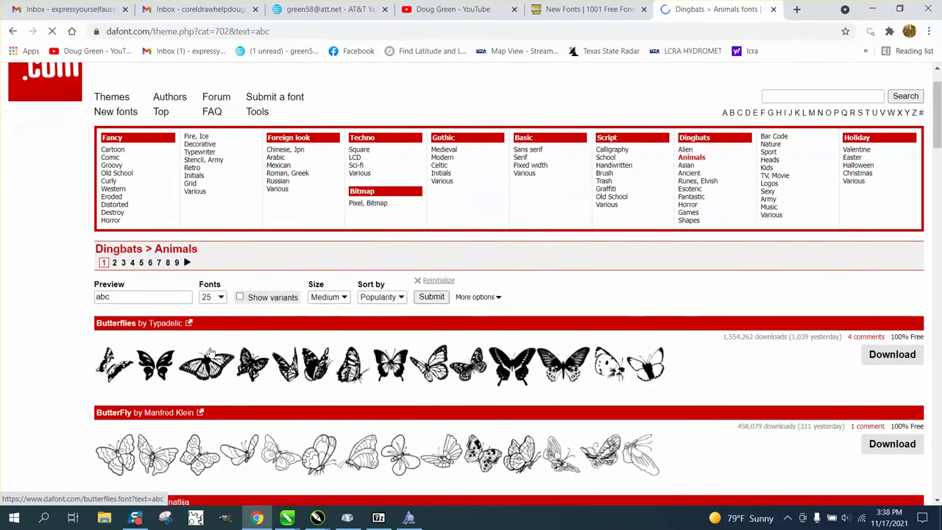
# - Replace the preview text with 'doug' and check the updated samples
pyautogui.doubleClick(149, 298)
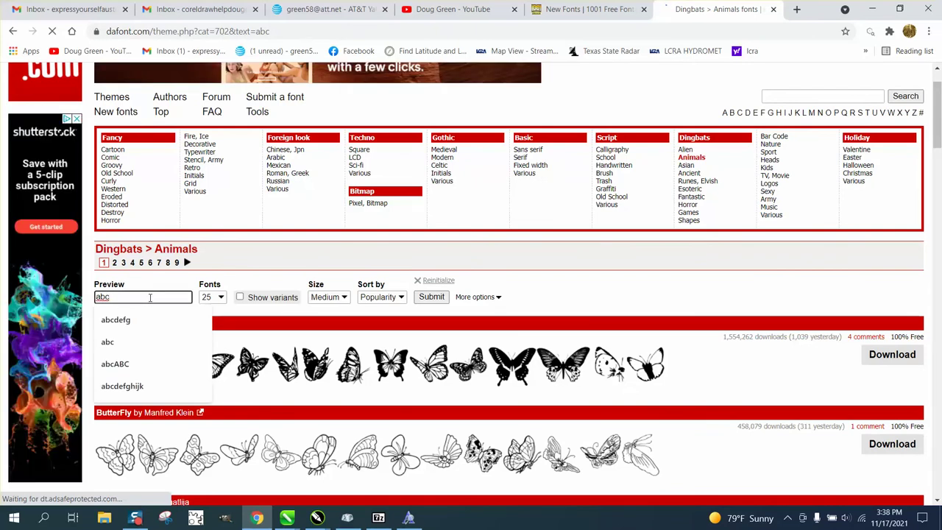
pyautogui.write('a')
pyautogui.press('BackSpace')
pyautogui.write('doug')
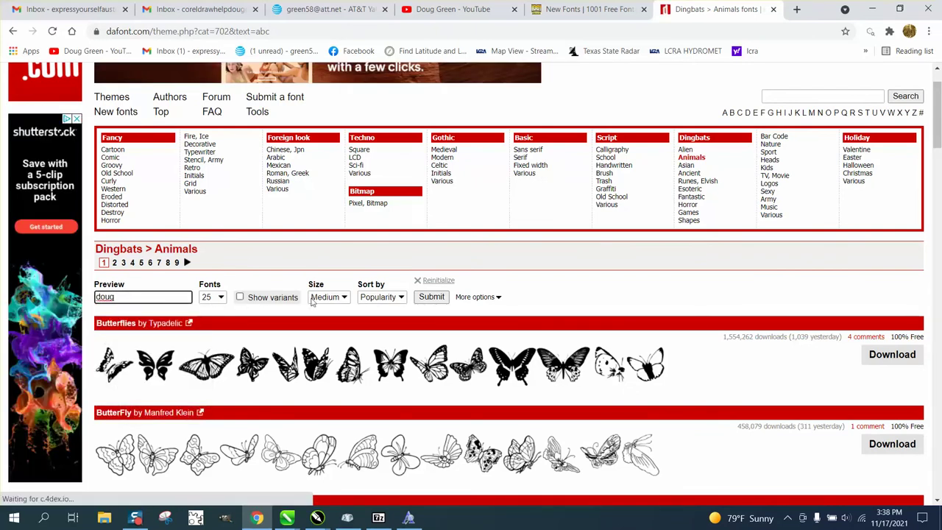
pyautogui.press('Return')
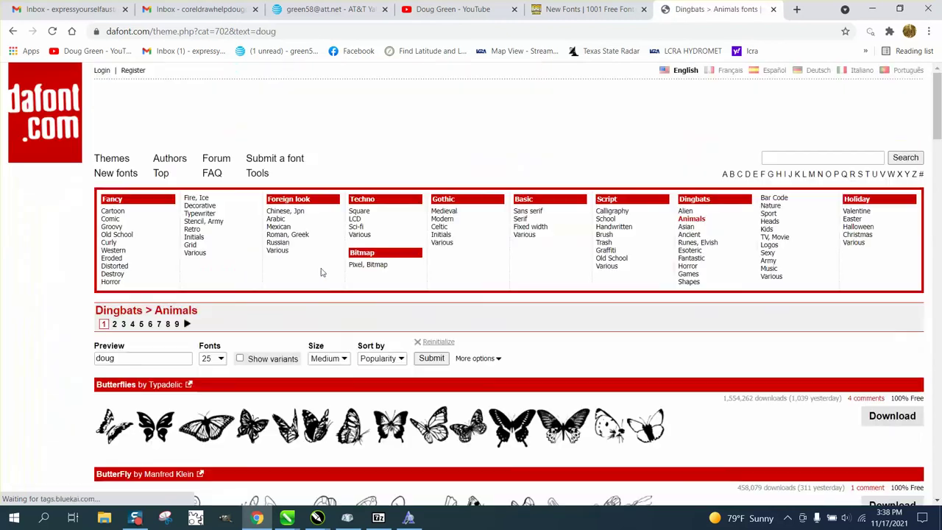
pyautogui.scroll(-3, 329, 327)
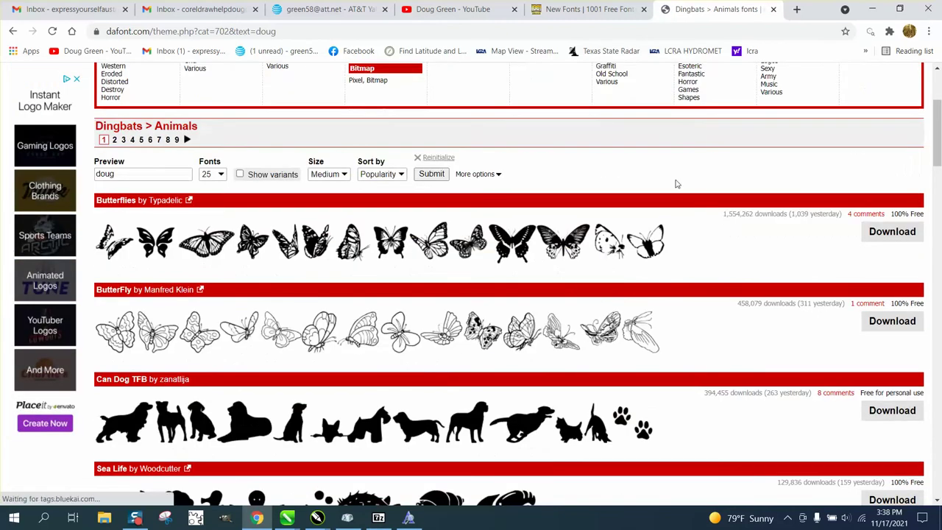
pyautogui.scroll(3, 677, 181)
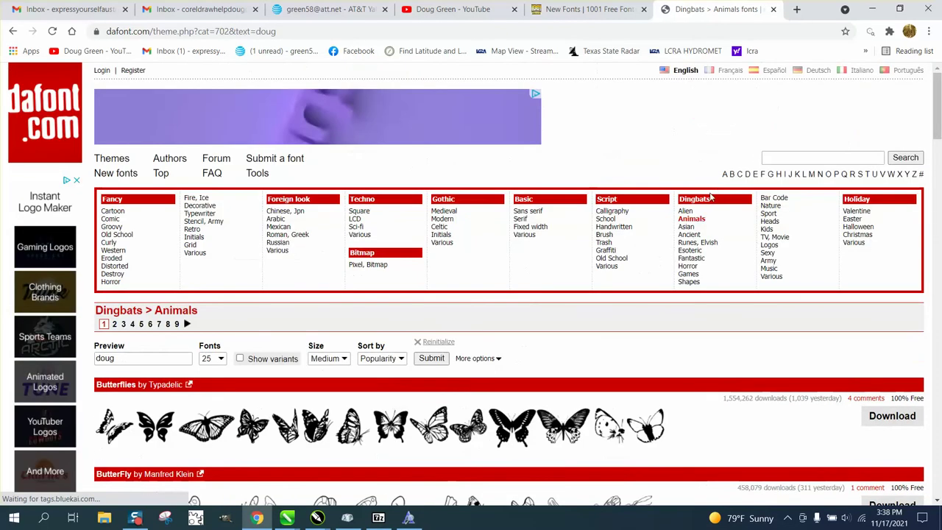
# - Browse dafont's Script > Handwritten fonts, each sample rendered as 'doug'
pyautogui.click(622, 227)
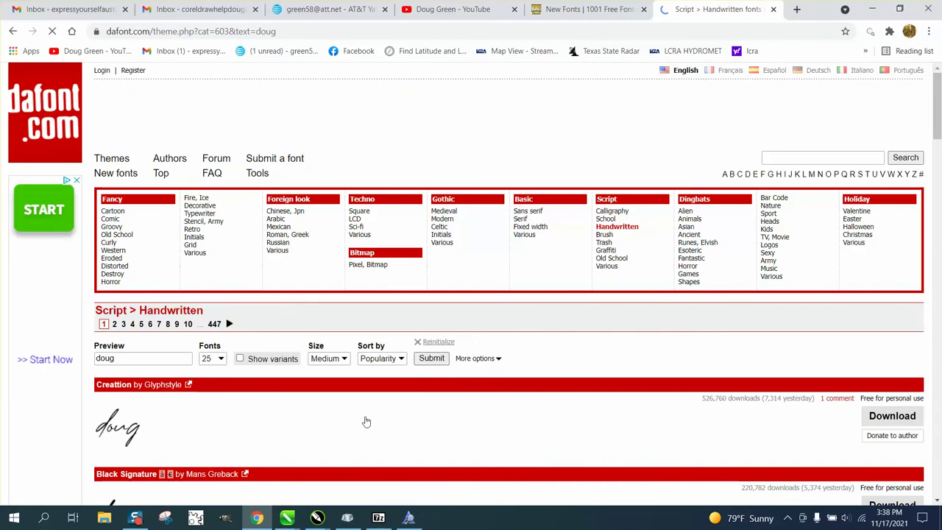
pyautogui.scroll(-3, 158, 348)
pyautogui.scroll(-3, 194, 370)
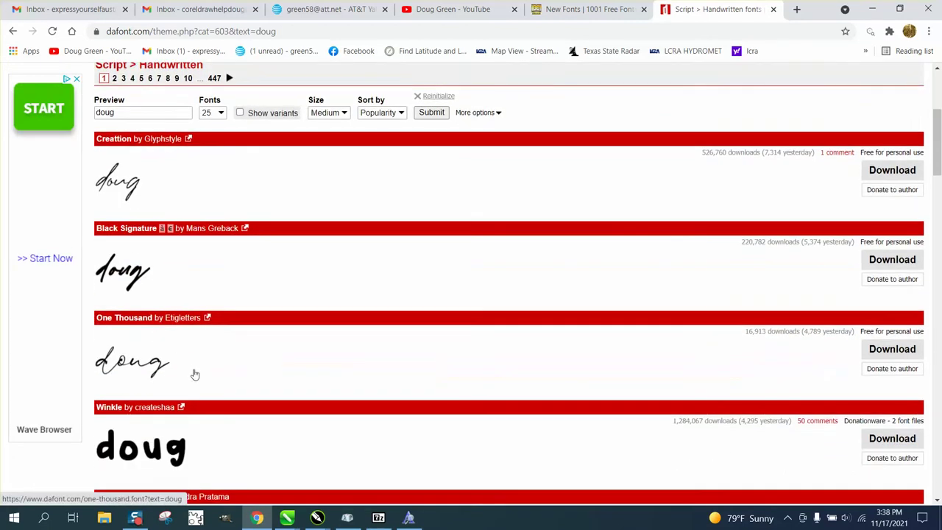
pyautogui.scroll(1, 202, 397)
pyautogui.scroll(1, 203, 396)
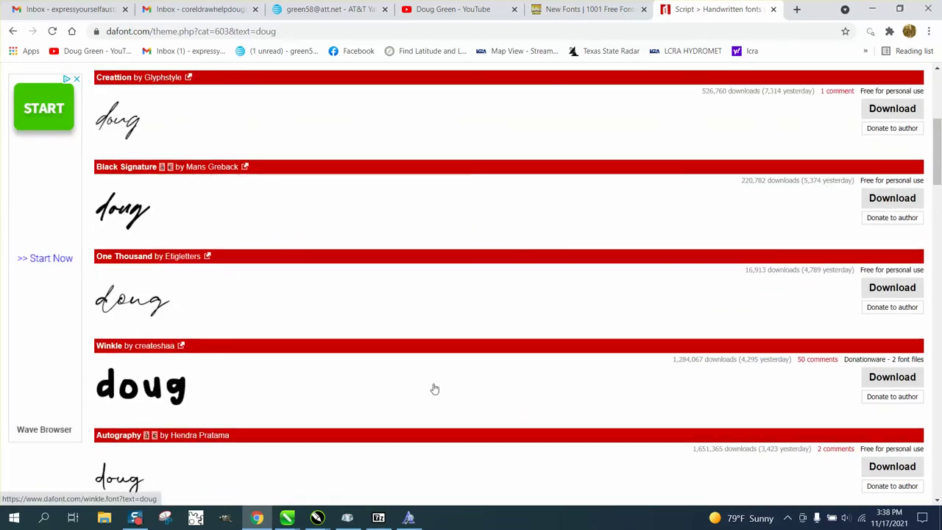
pyautogui.scroll(3, 851, 312)
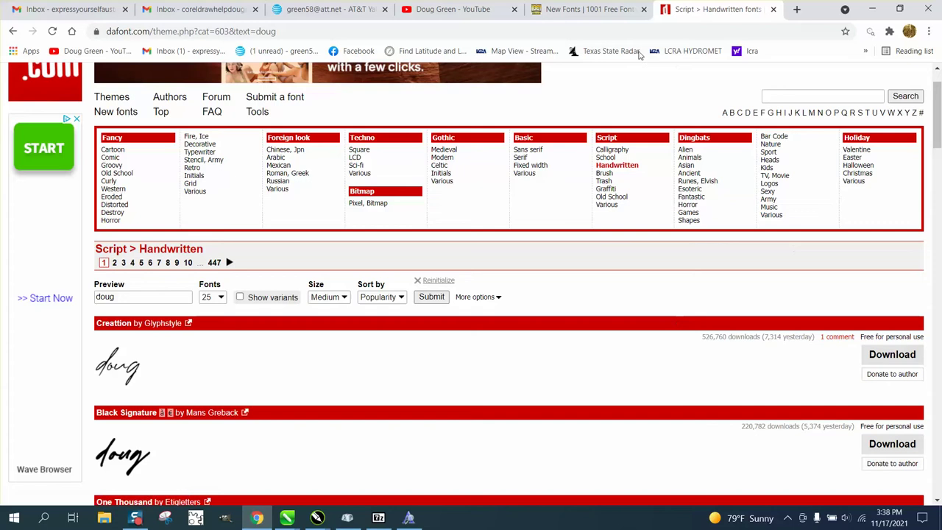
# - Return to the 1001freefonts New Fonts list and go to its first page
pyautogui.click(609, 16)
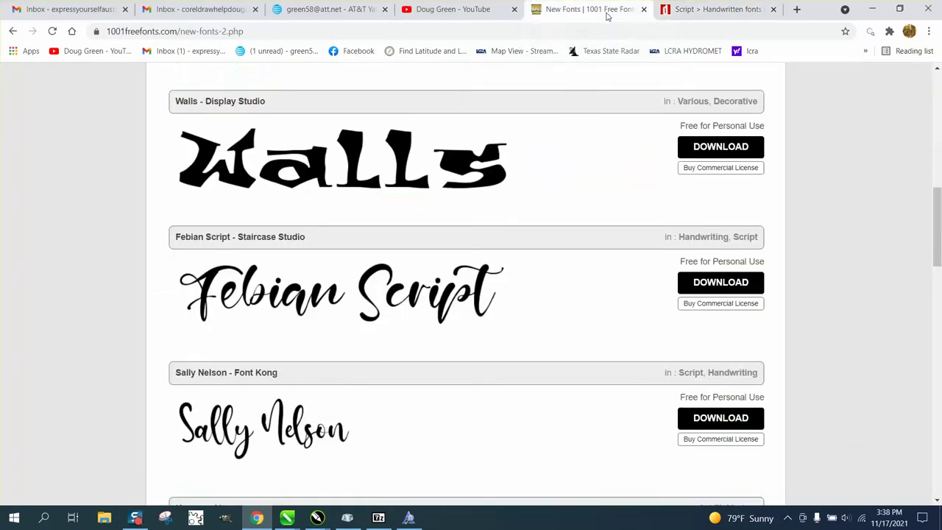
pyautogui.scroll(4, 502, 300)
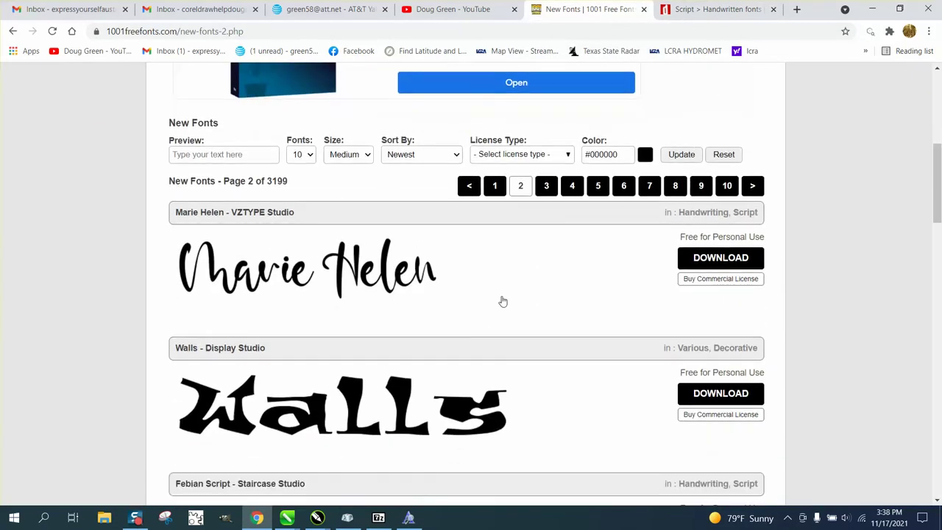
pyautogui.scroll(-8, 503, 300)
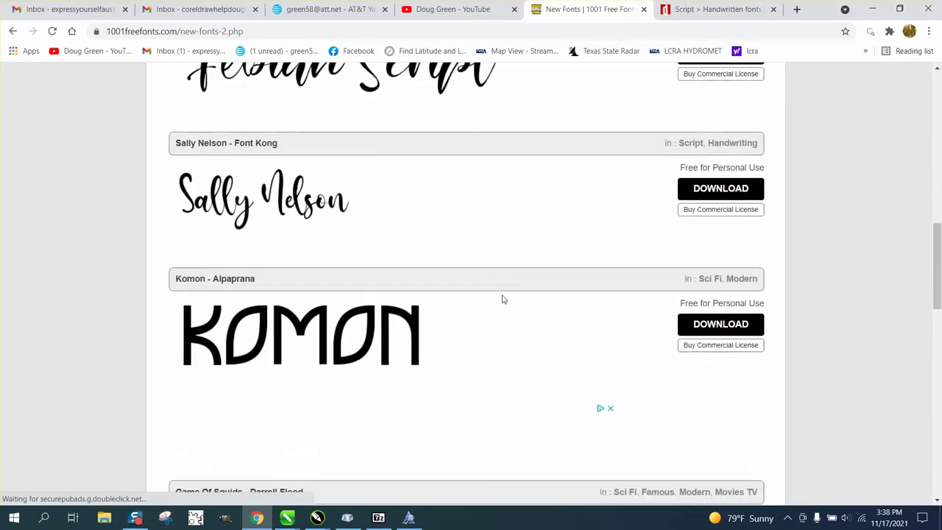
pyautogui.scroll(-1, 503, 299)
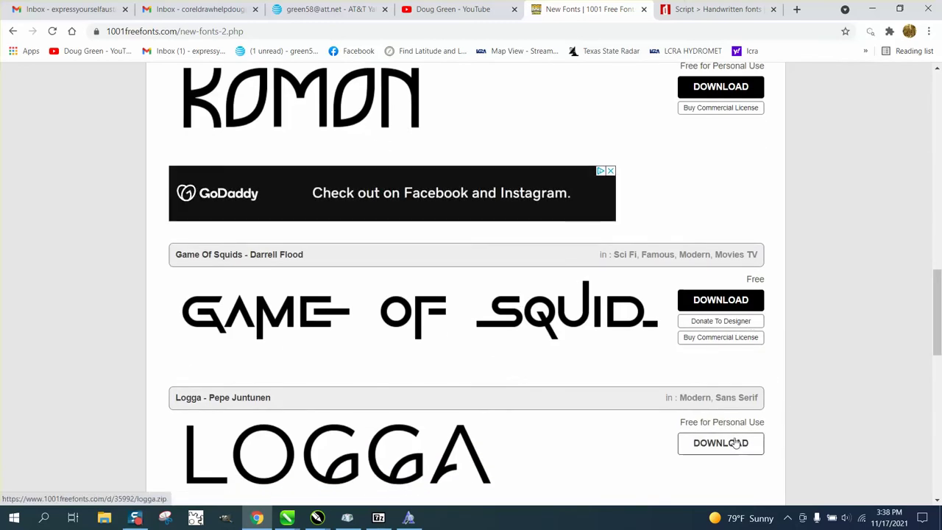
pyautogui.scroll(1, 739, 438)
pyautogui.scroll(4, 757, 342)
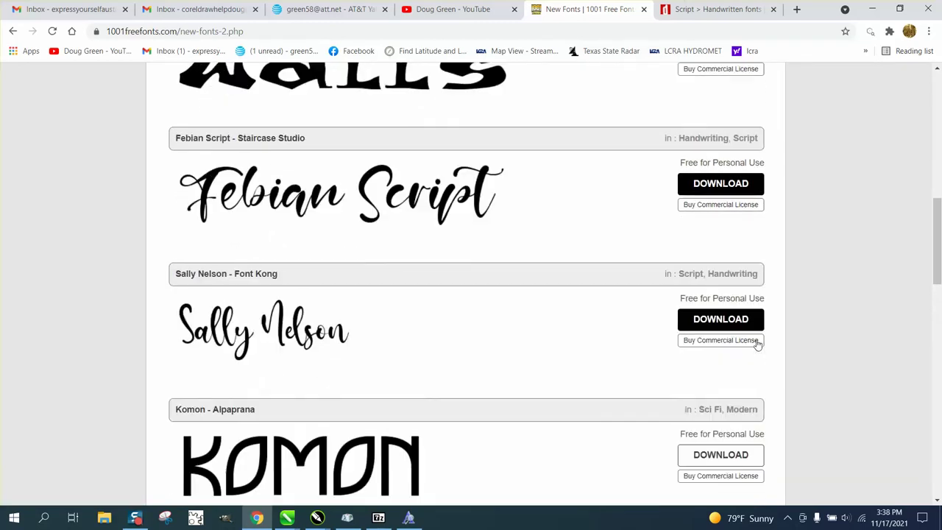
pyautogui.scroll(5, 758, 343)
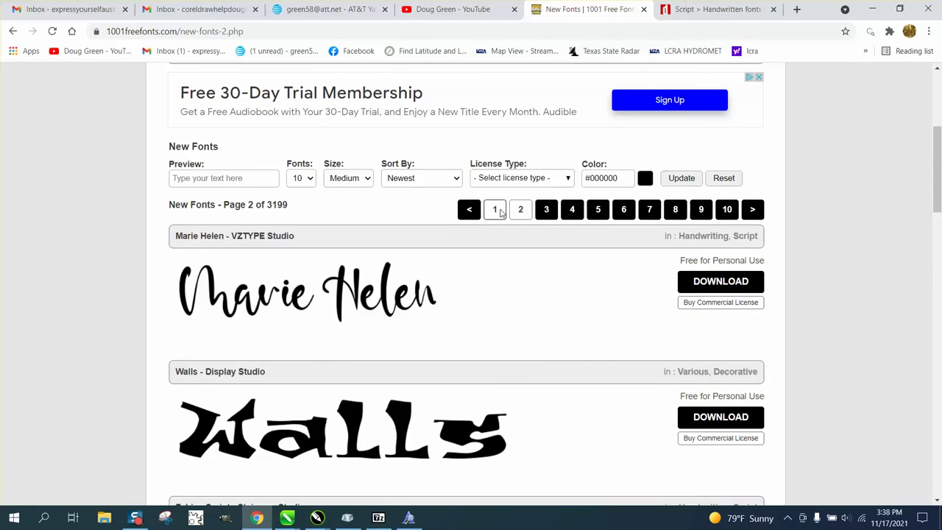
pyautogui.click(495, 210)
# - Scroll past the video ad to the Prazo font and download prazo.zip
pyautogui.scroll(-3, 832, 320)
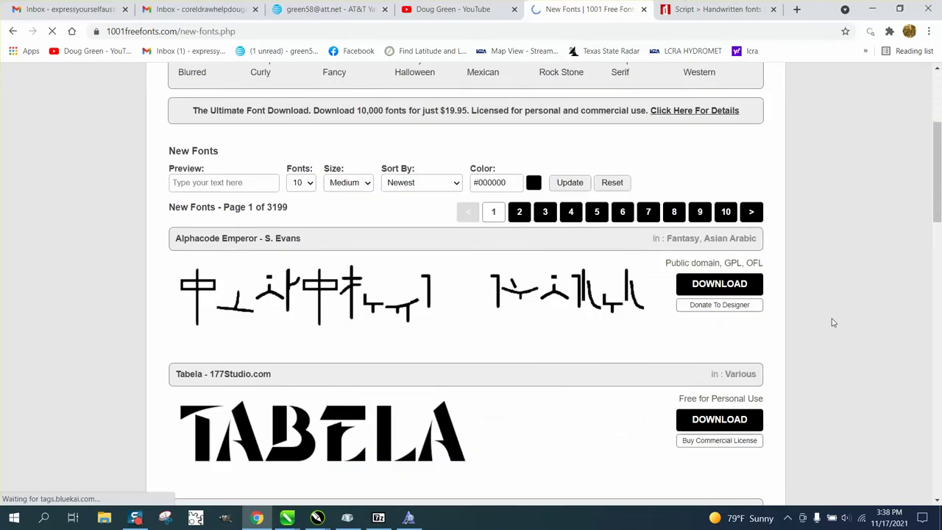
pyautogui.scroll(-2, 832, 322)
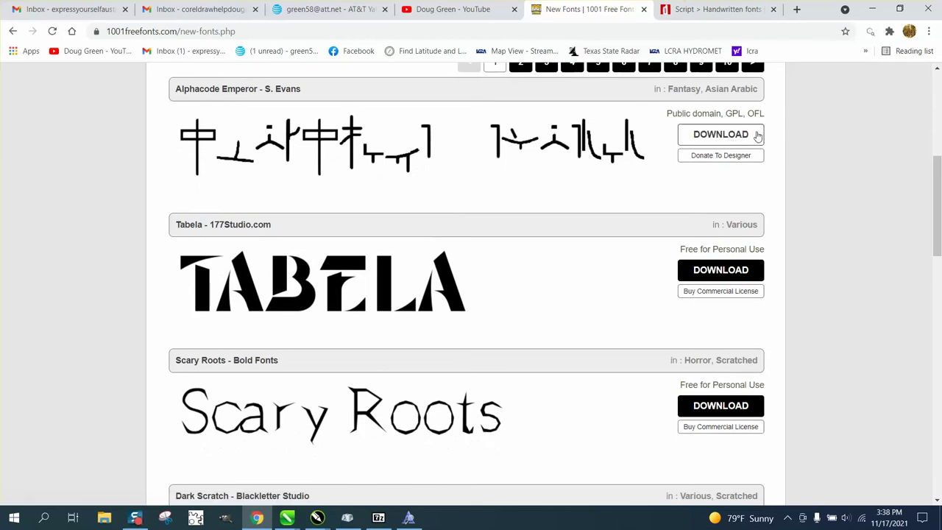
pyautogui.scroll(-1, 782, 291)
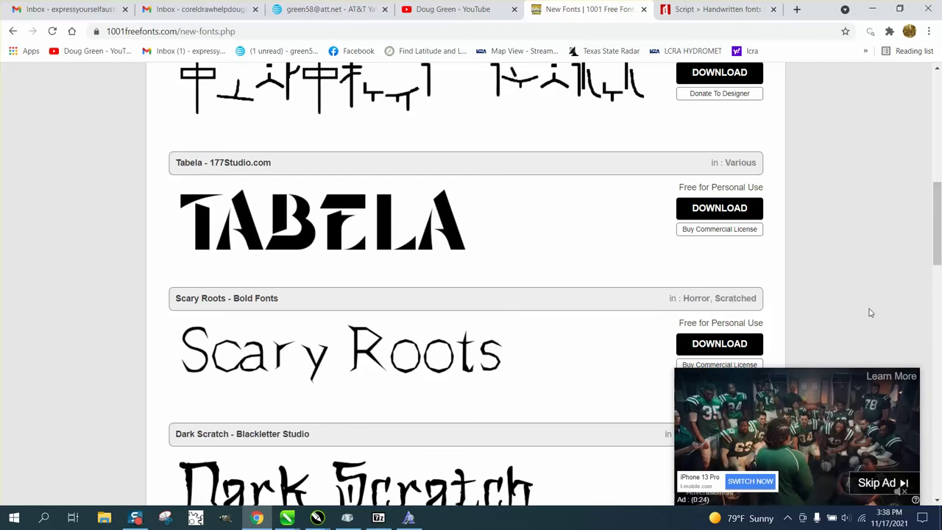
pyautogui.click(882, 473)
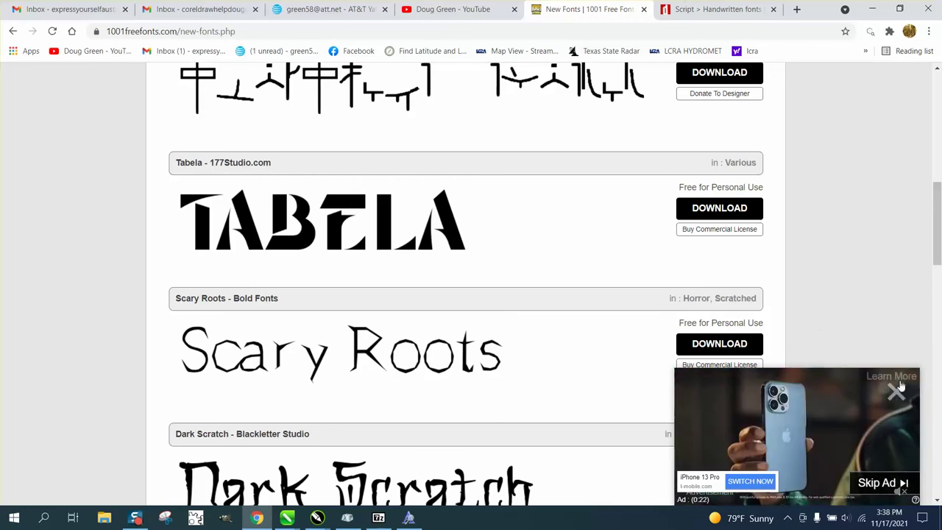
pyautogui.scroll(-1, 809, 298)
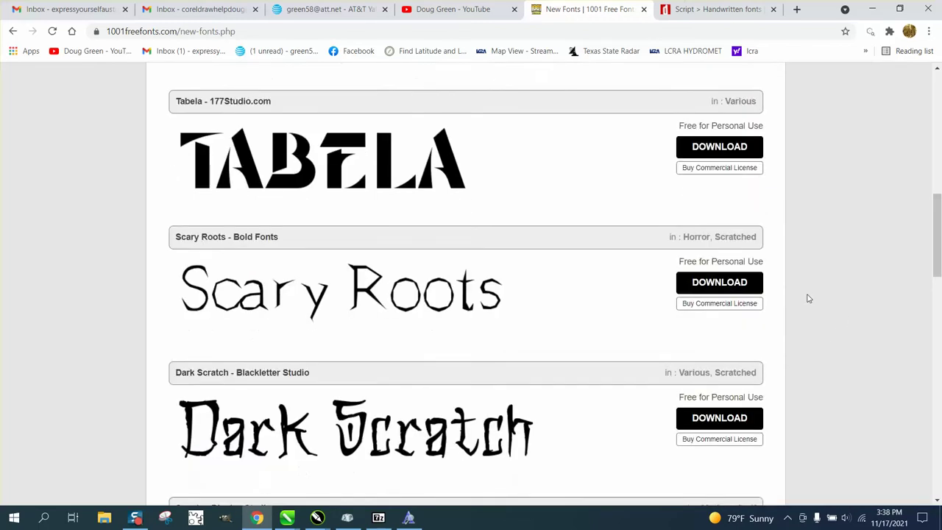
pyautogui.scroll(-4, 770, 382)
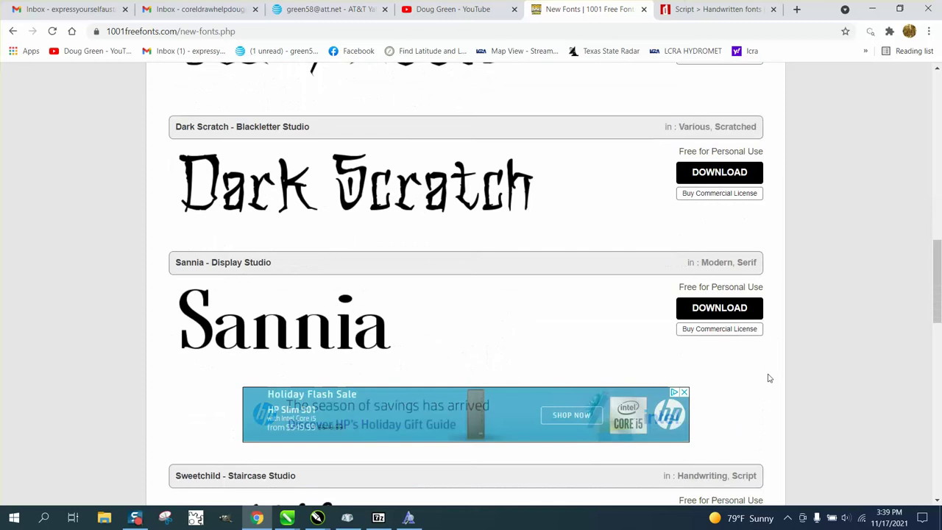
pyautogui.scroll(-4, 764, 358)
pyautogui.scroll(-4, 763, 358)
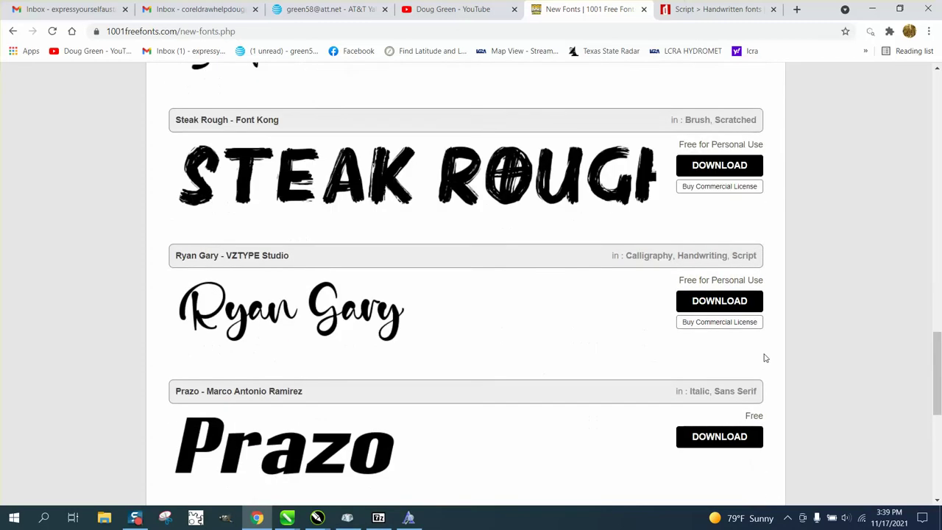
pyautogui.scroll(-3, 764, 357)
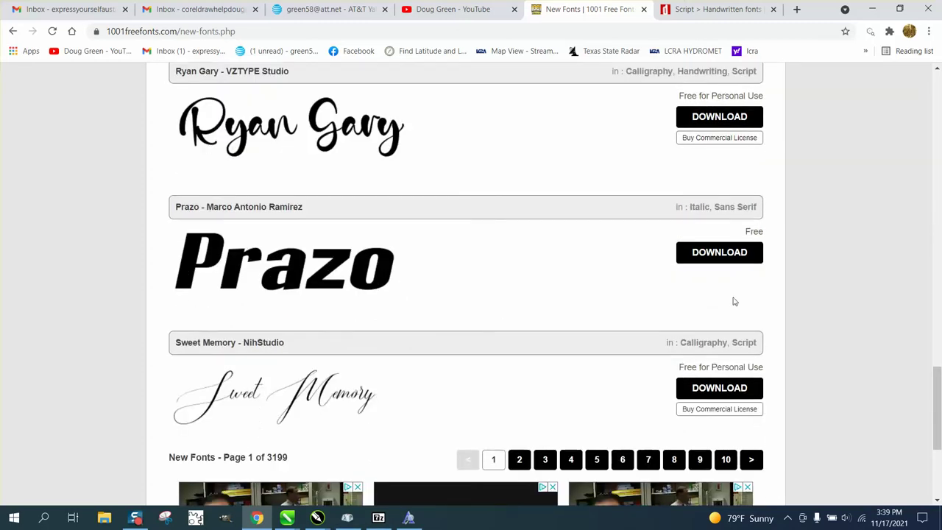
pyautogui.click(721, 254)
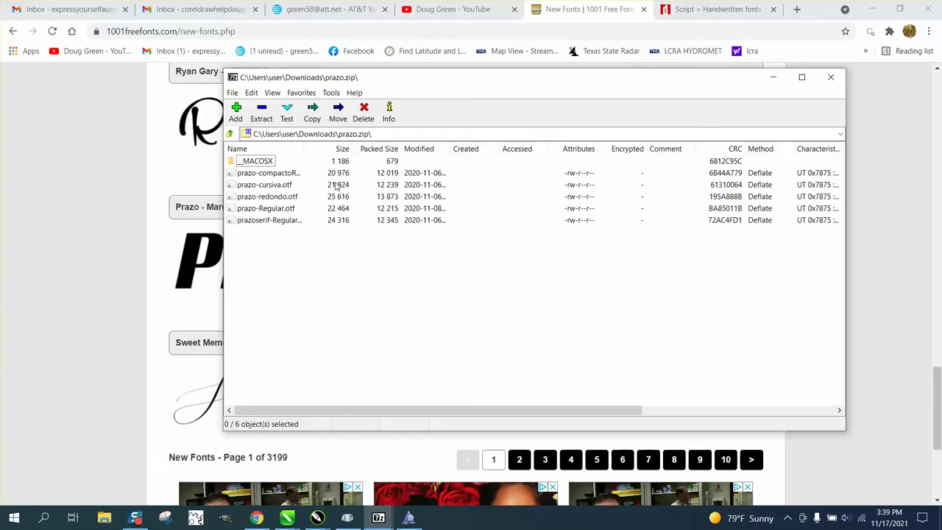
# - Install the prazo redondo font from prazo-redondo.otf, then go back to the DRAGONDOUGx7 drawing
pyautogui.doubleClick(285, 198)
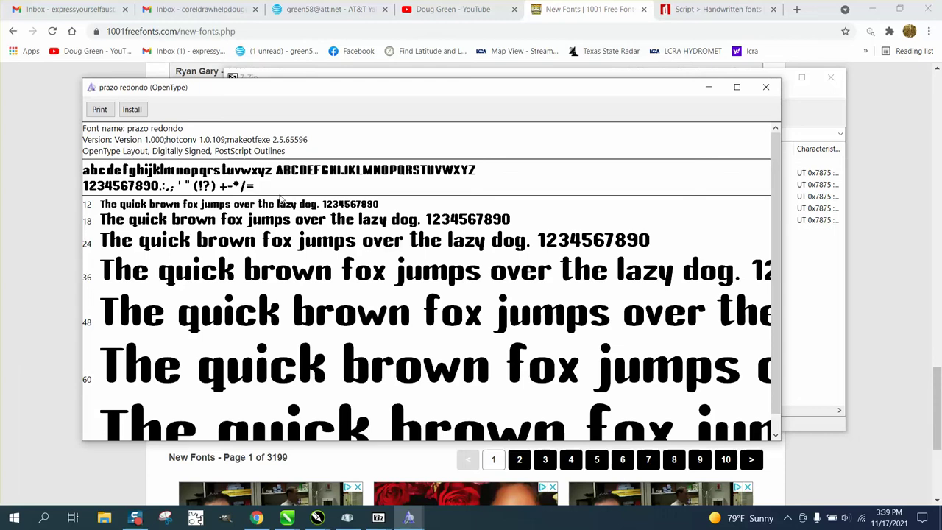
pyautogui.click(132, 109)
pyautogui.click(765, 87)
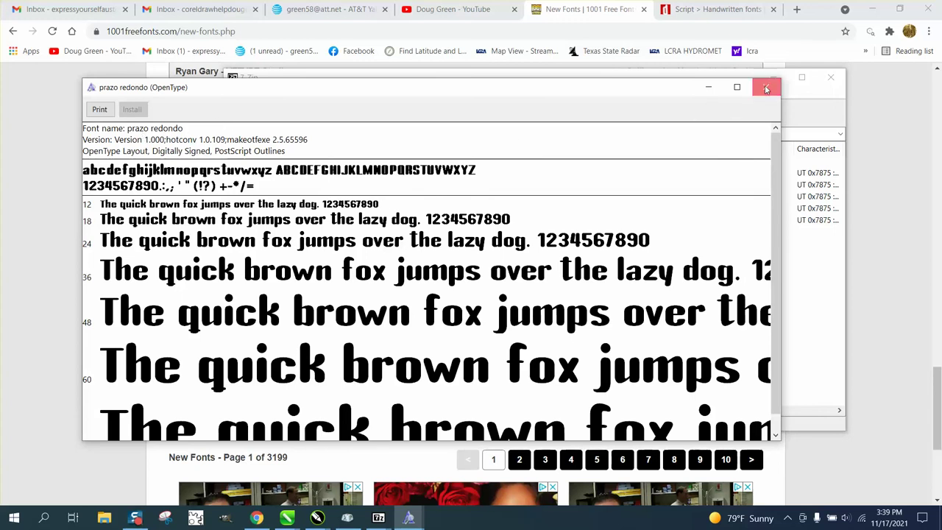
pyautogui.click(287, 517)
# - Set the Dafont.com text's font to prazo redondo by entering 'pr' in the font box
pyautogui.click(357, 466)
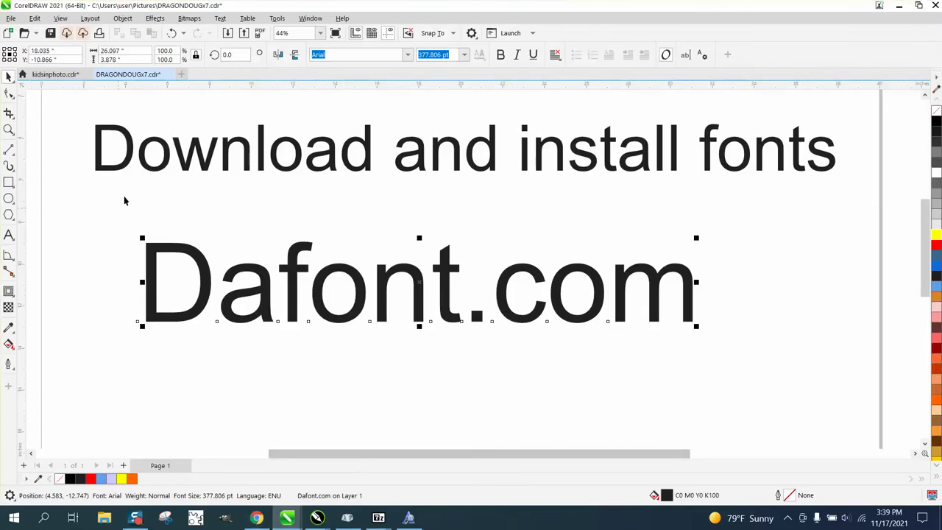
pyautogui.click(334, 202)
pyautogui.click(317, 247)
pyautogui.click(348, 54)
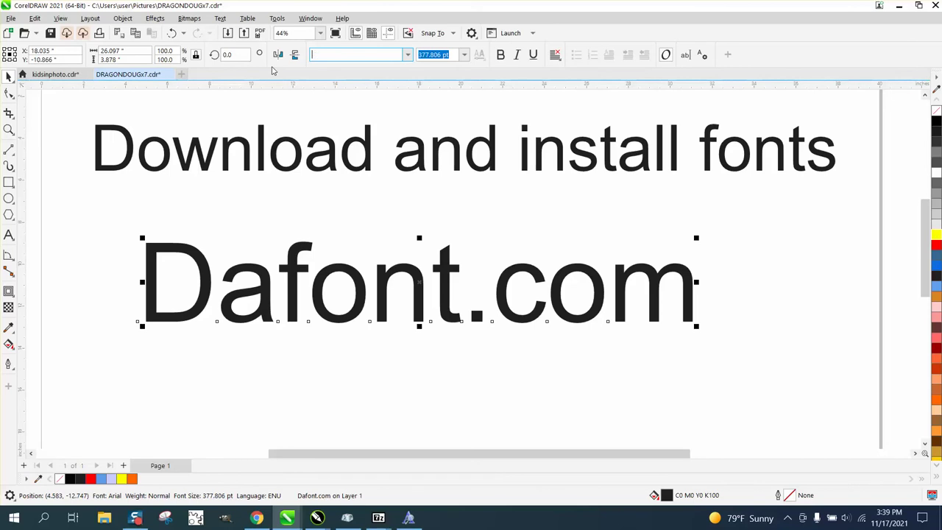
pyautogui.write('prazo redondo')
pyautogui.press('Return')
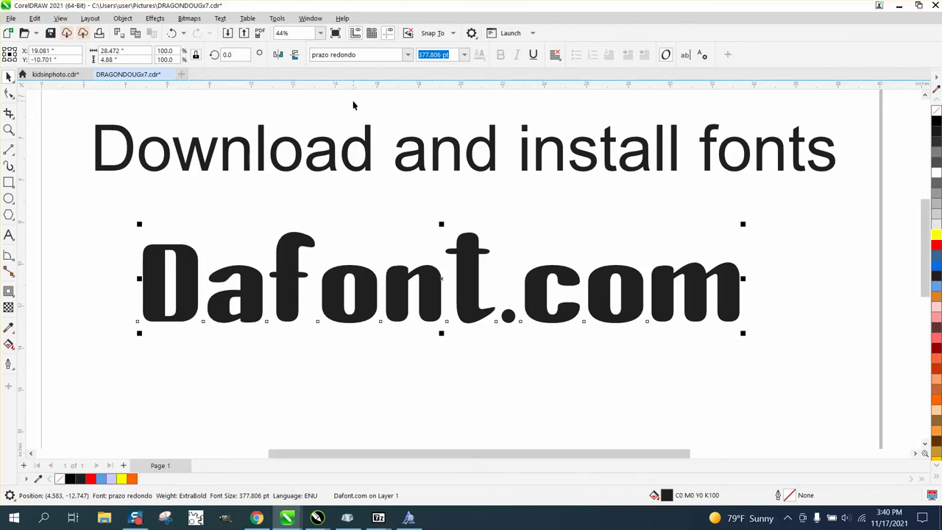
# - Reposition the heading and tuck Dafont.com up beneath it, then return to Chrome
pyautogui.moveTo(370, 161); pyautogui.dragTo(373, 188)
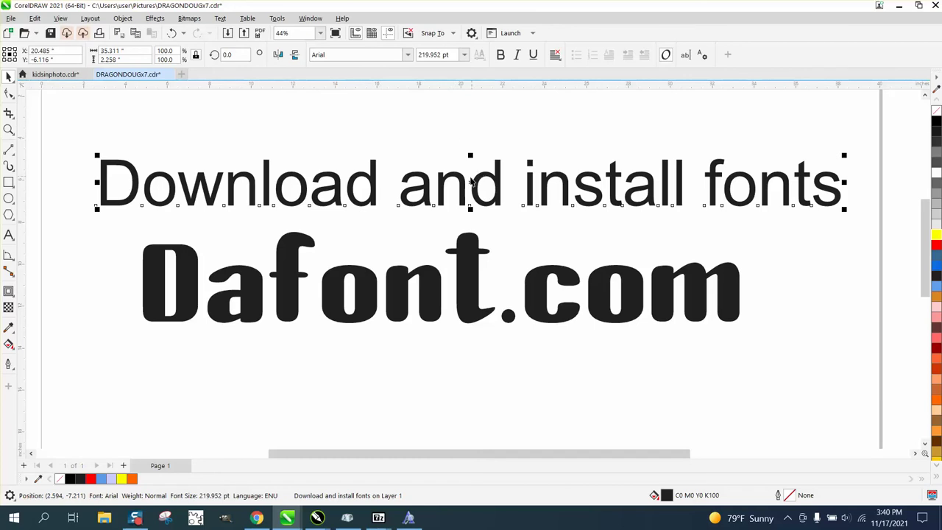
pyautogui.moveTo(476, 185); pyautogui.dragTo(474, 145)
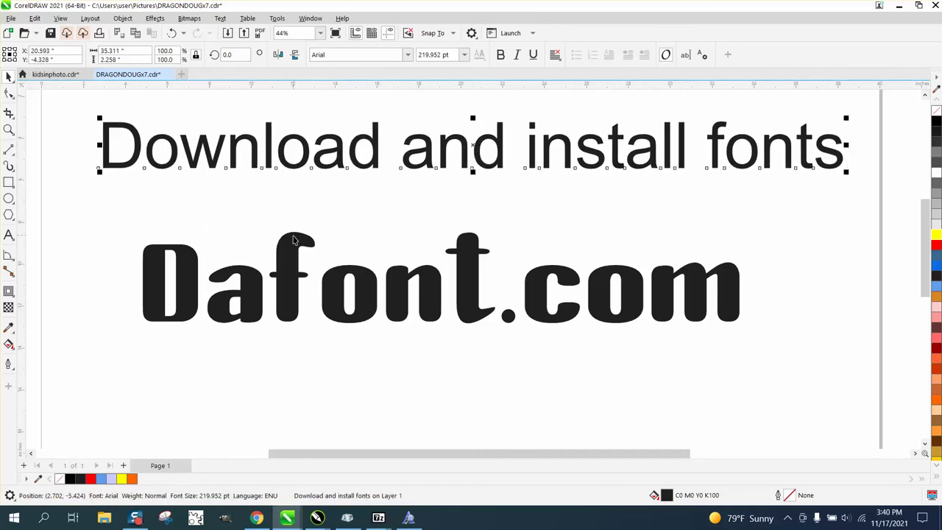
pyautogui.moveTo(293, 239); pyautogui.dragTo(312, 206)
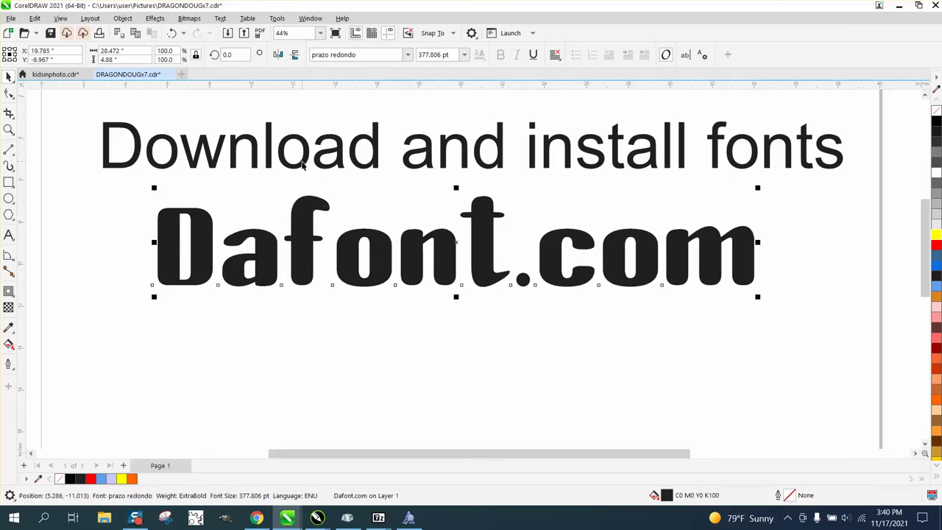
pyautogui.moveTo(479, 246)
pyautogui.mouseDown()
pyautogui.moveTo(481, 256)
pyautogui.moveTo(487, 232)
pyautogui.mouseUp()
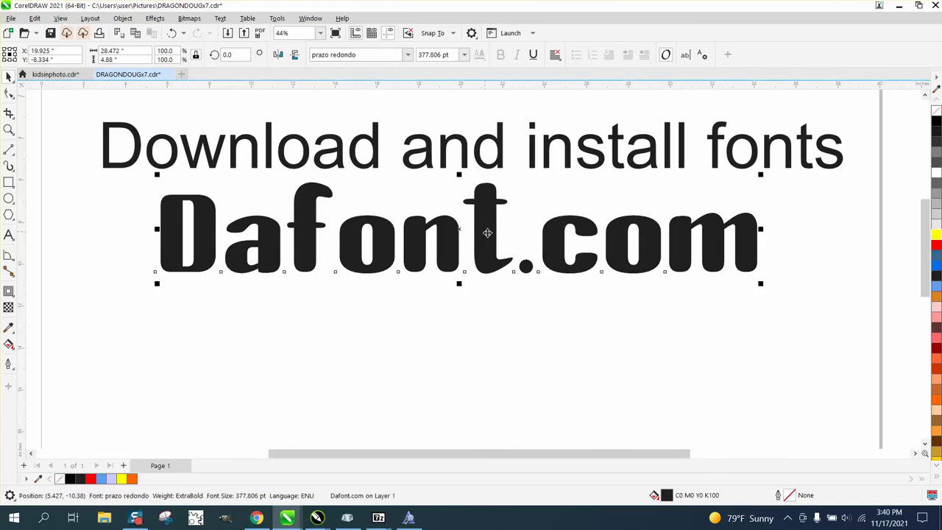
pyautogui.click(259, 517)
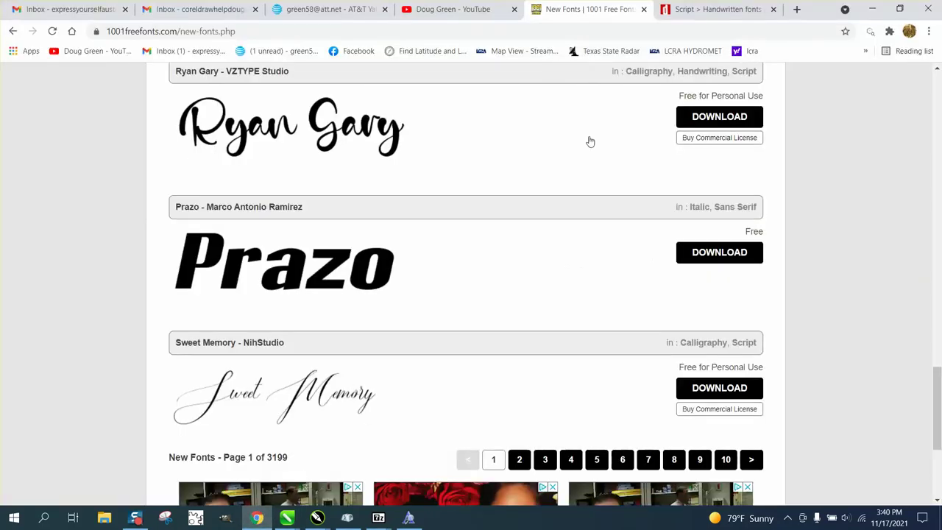
# - Open dafont's Fancy > Cartoon fonts and scroll down to the Rocky Age font
pyautogui.click(677, 8)
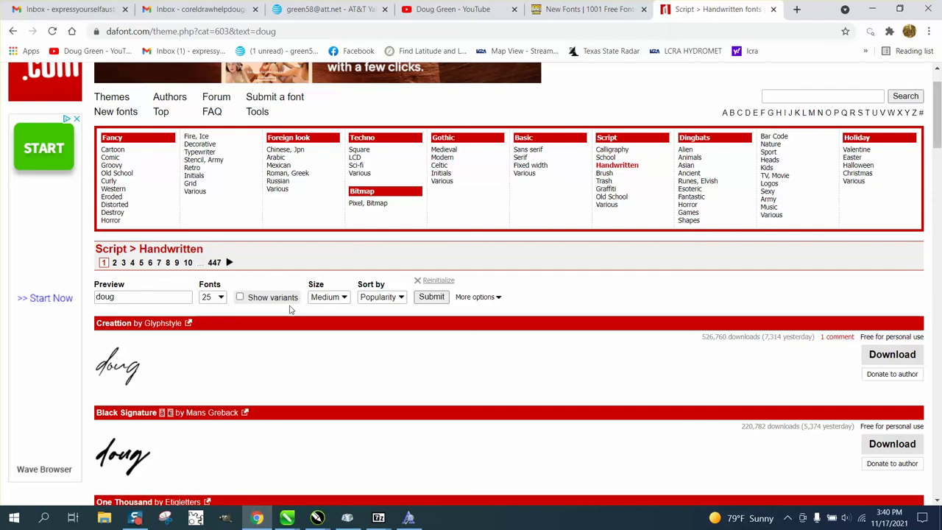
pyautogui.scroll(-5, 289, 309)
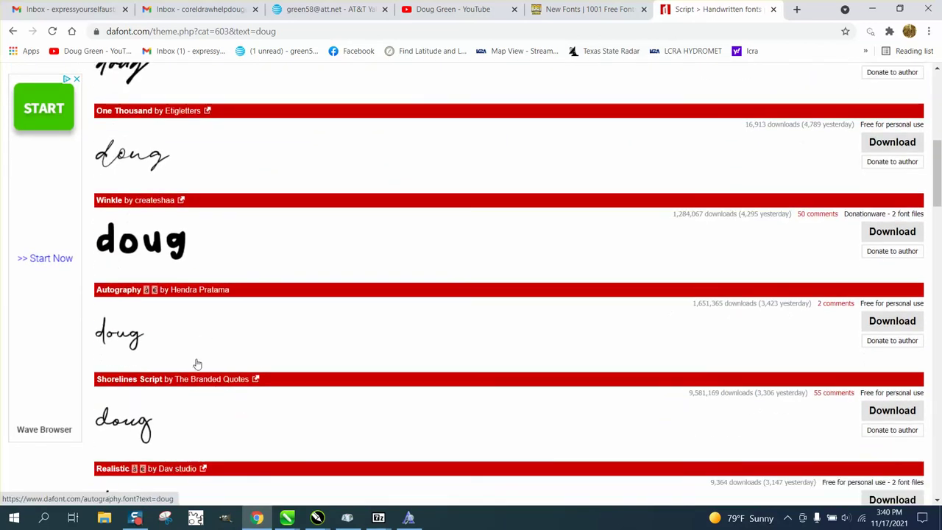
pyautogui.scroll(6, 197, 364)
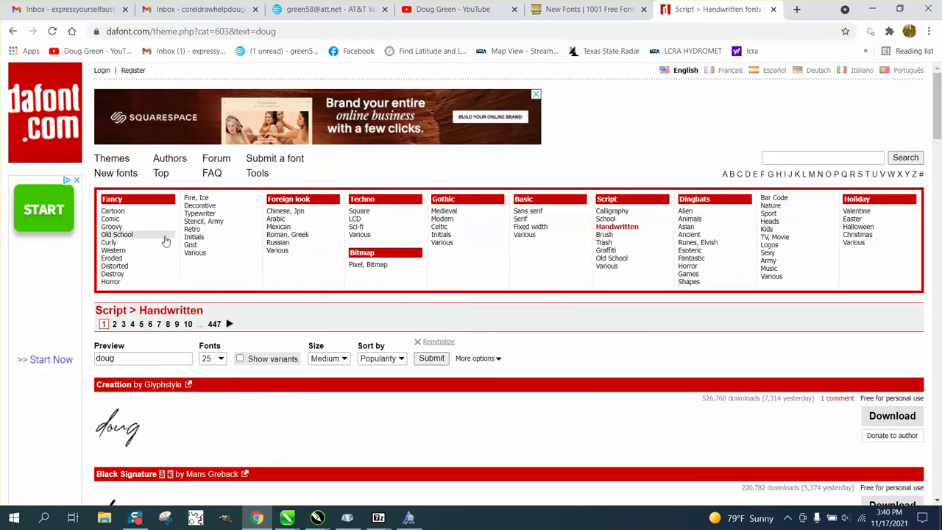
pyautogui.click(114, 212)
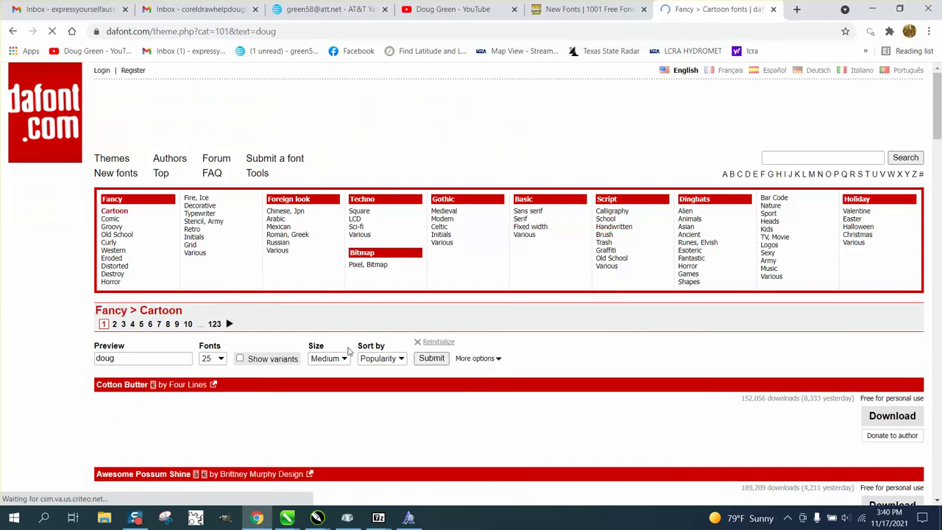
pyautogui.scroll(-4, 349, 351)
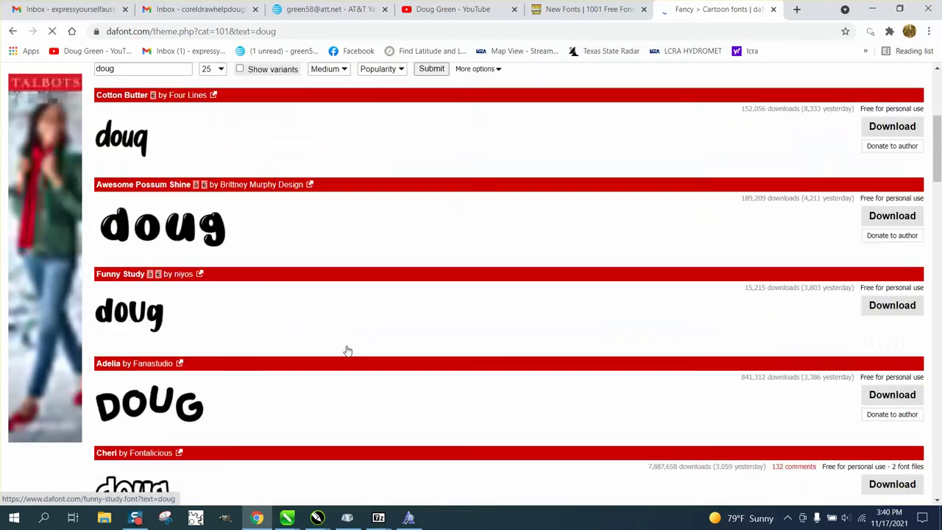
pyautogui.scroll(-3, 347, 351)
pyautogui.scroll(4, 343, 338)
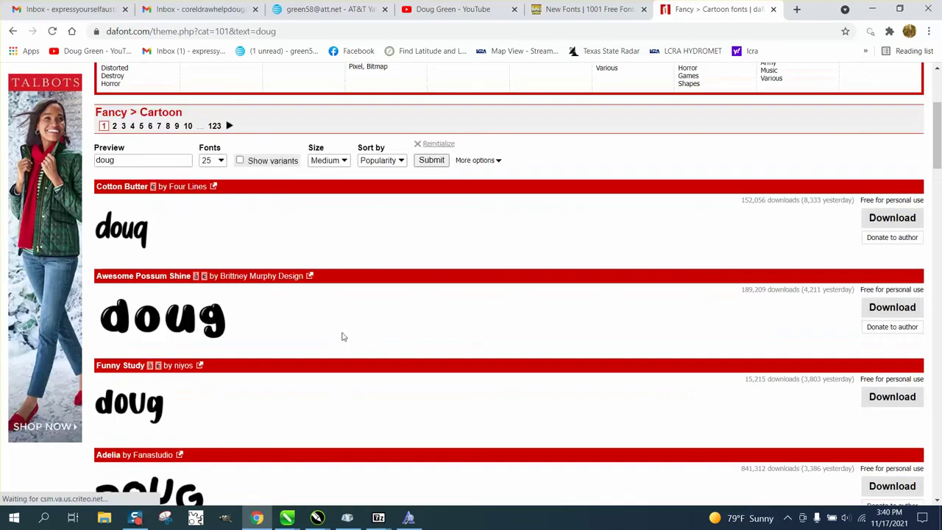
pyautogui.scroll(3, 341, 336)
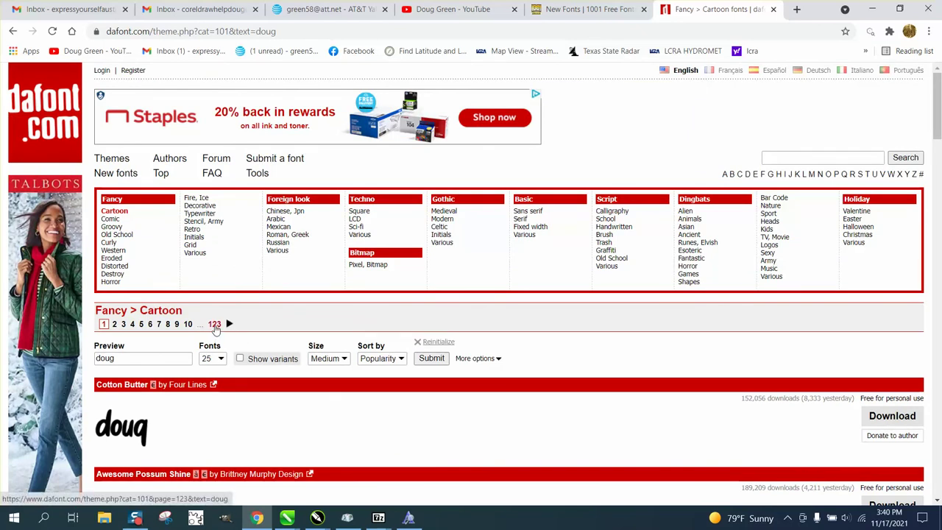
pyautogui.scroll(-10, 215, 328)
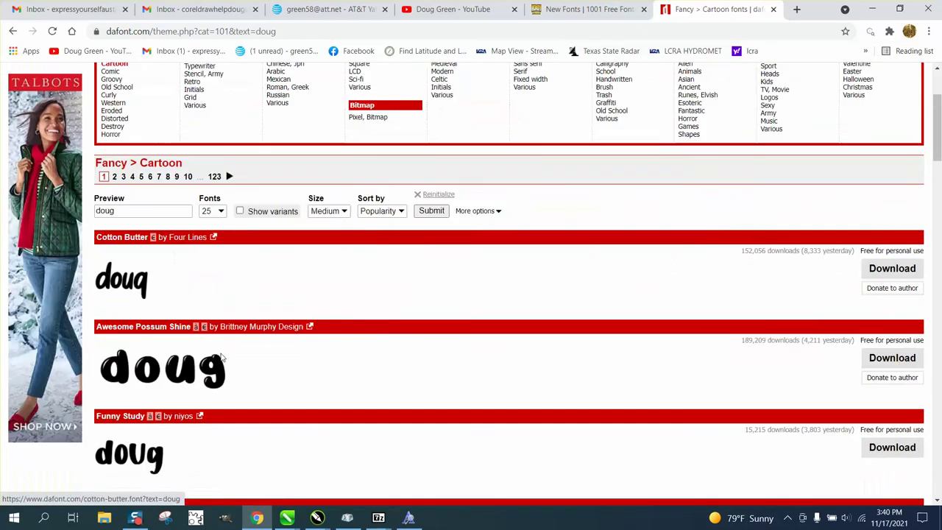
pyautogui.scroll(-12, 236, 356)
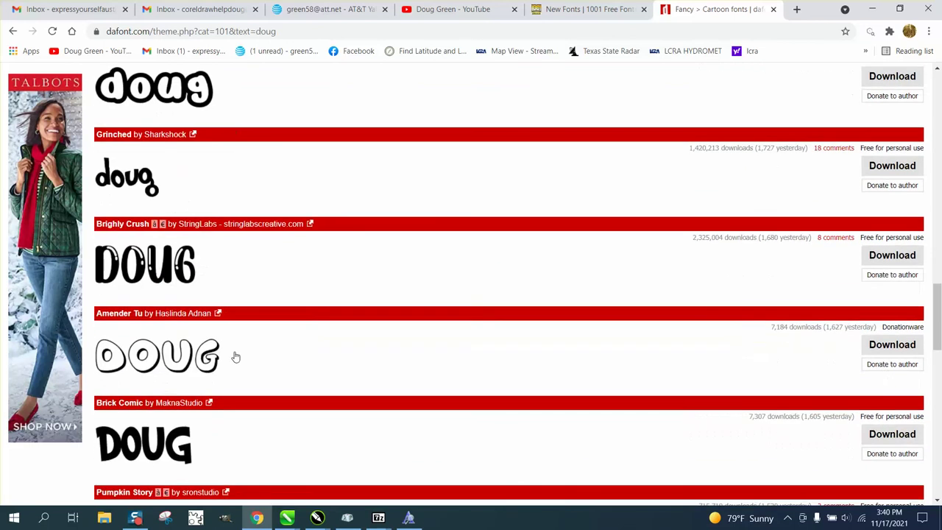
pyautogui.scroll(-5, 236, 356)
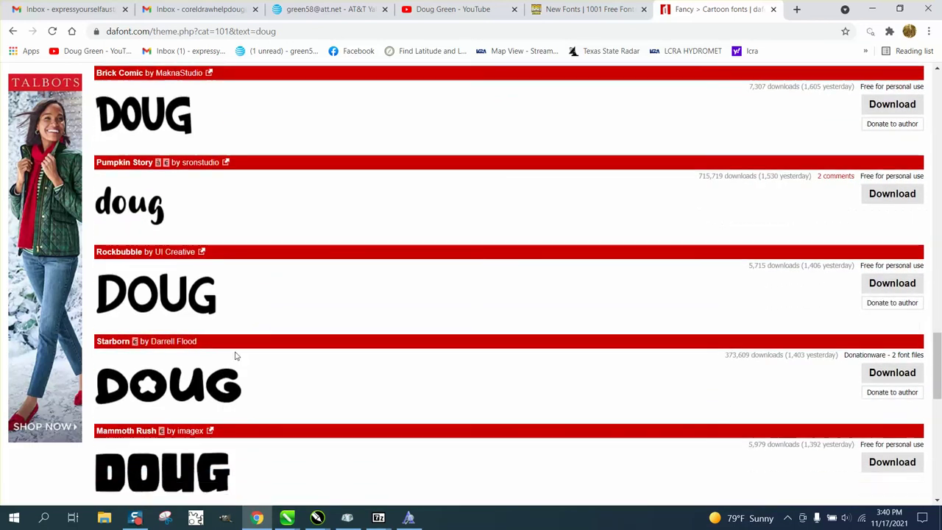
pyautogui.scroll(-3, 235, 356)
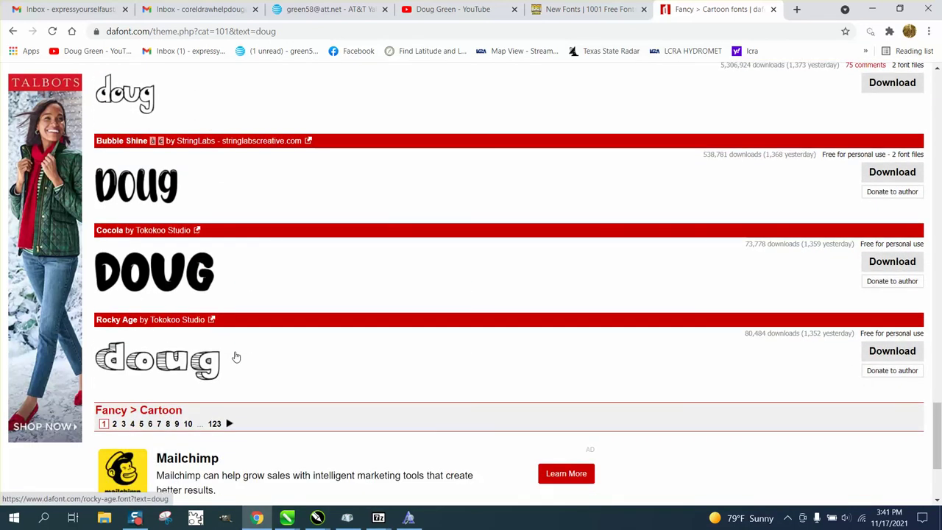
# - Download rocky_age.zip, install Rocky Age.ttf from it, and return to the DRAGONDOUGx7 drawing
pyautogui.click(892, 352)
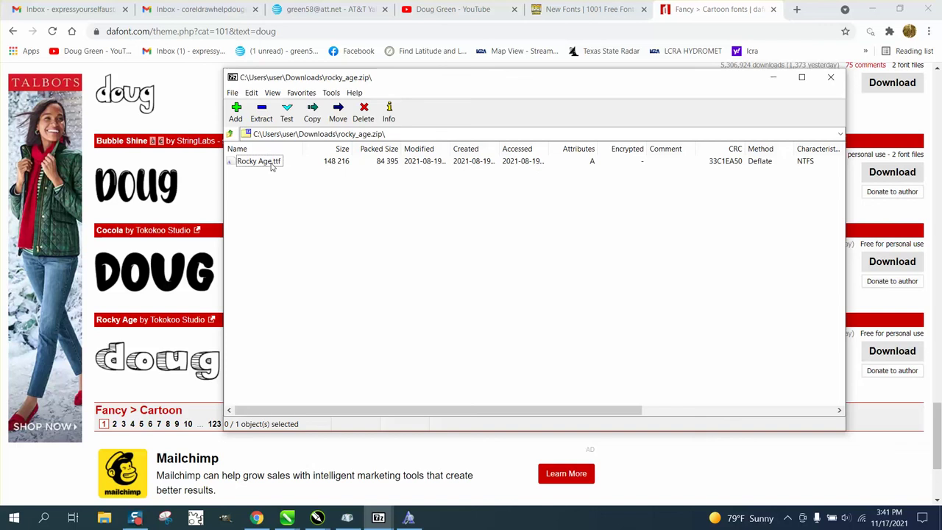
pyautogui.doubleClick(271, 167)
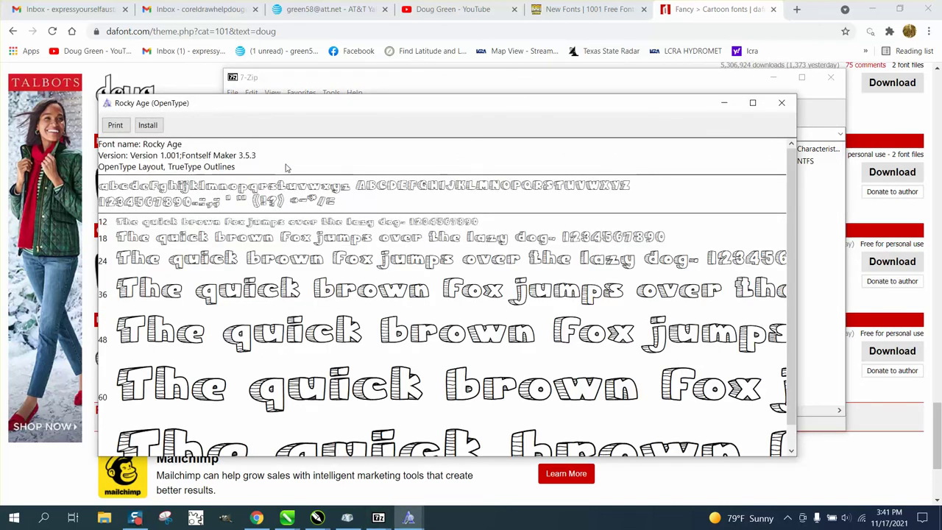
pyautogui.click(148, 126)
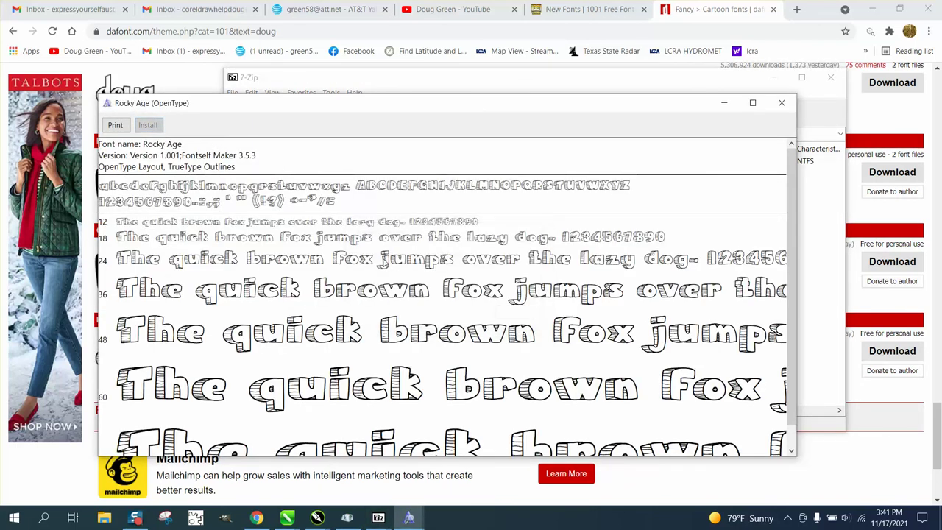
pyautogui.click(287, 517)
# - Change the Dafont.com font from prazo redondo to Rocky Age, then drag the text left to fit the page
pyautogui.click(359, 458)
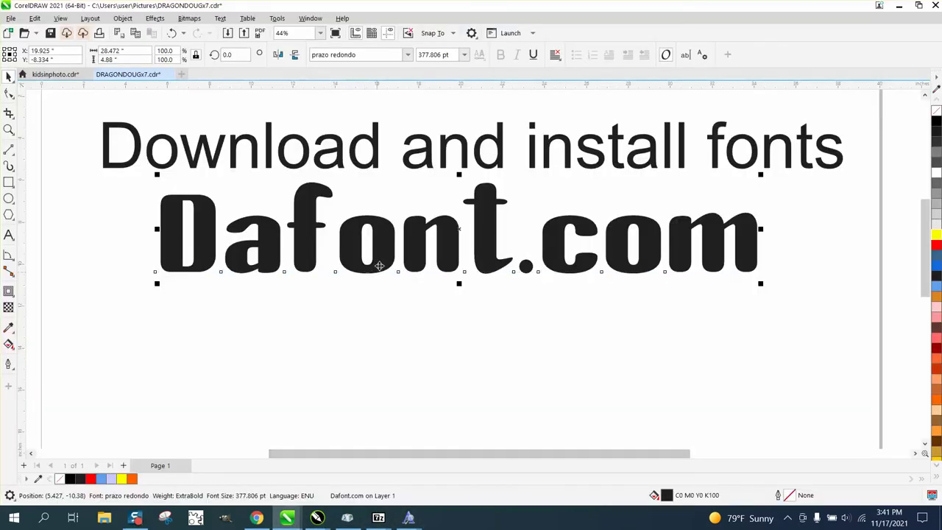
pyautogui.click(303, 55)
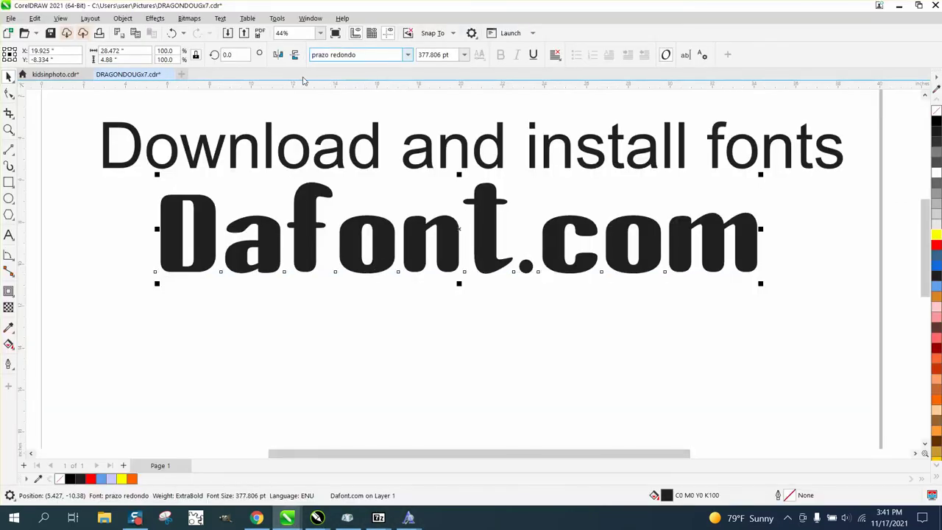
pyautogui.press('Delete')
pyautogui.press('Delete')
pyautogui.press('Delete')
pyautogui.press('Delete')
pyautogui.press('Delete')
pyautogui.press('Delete')
pyautogui.write('Rocky')
pyautogui.press('Return')
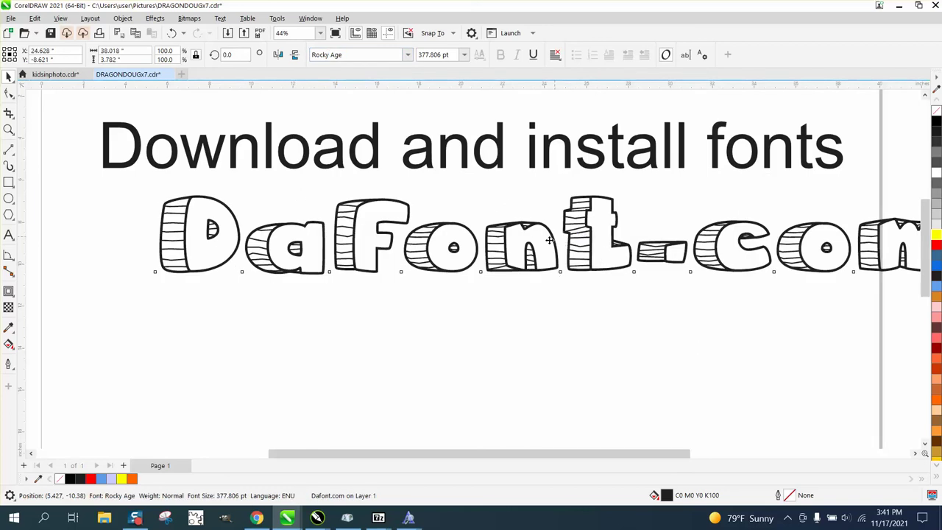
pyautogui.moveTo(562, 238); pyautogui.dragTo(478, 242)
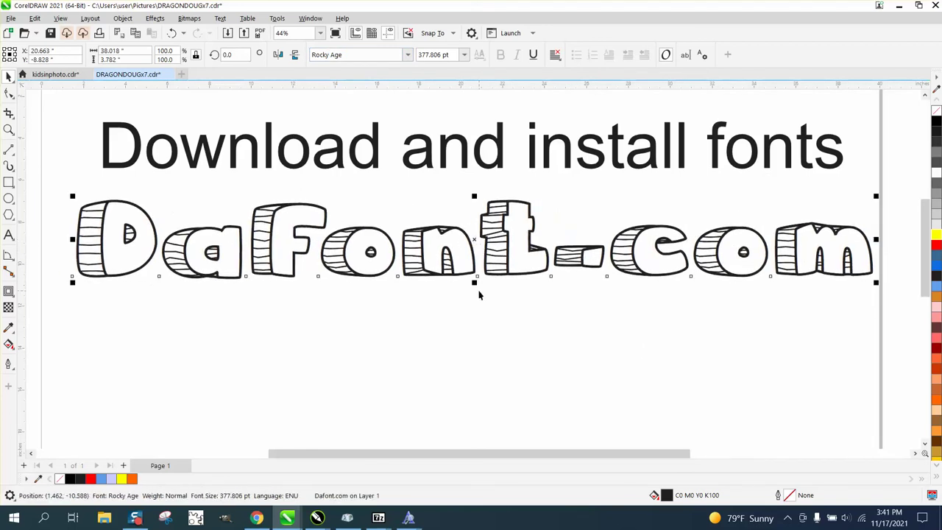